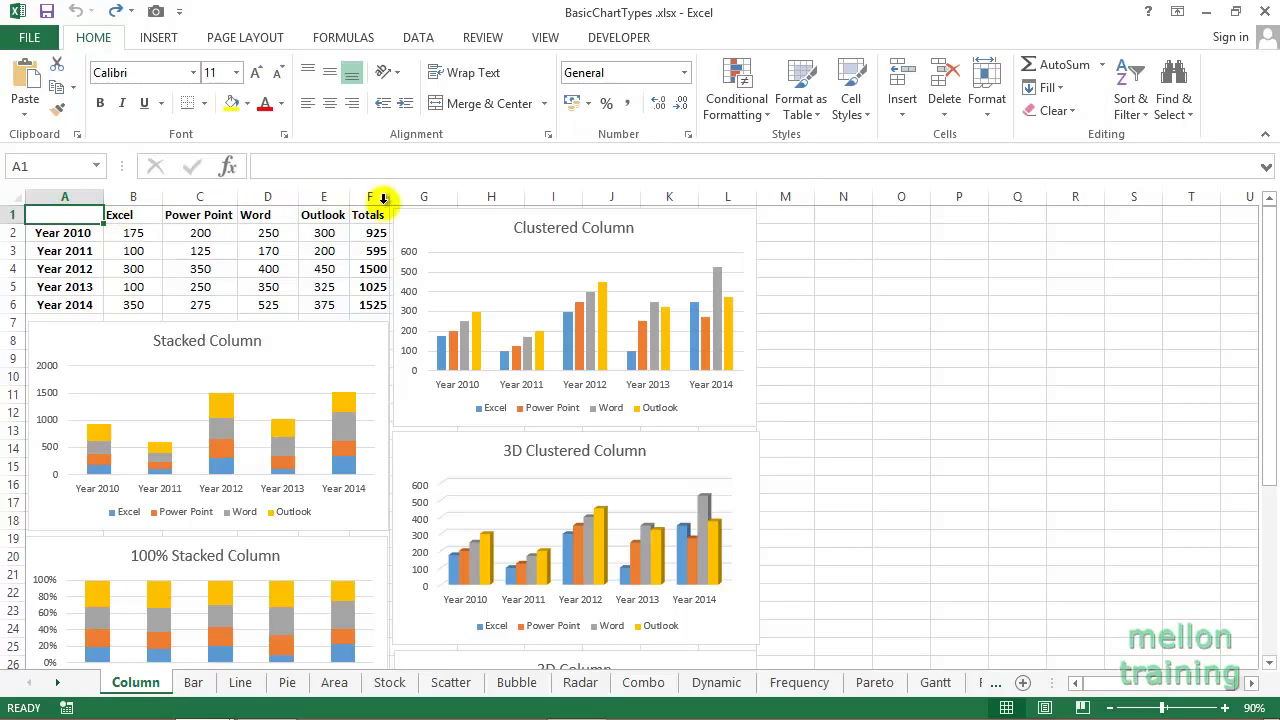
# - Select the Clustered Column chart on the Column sheet
pyautogui.click(438, 225)
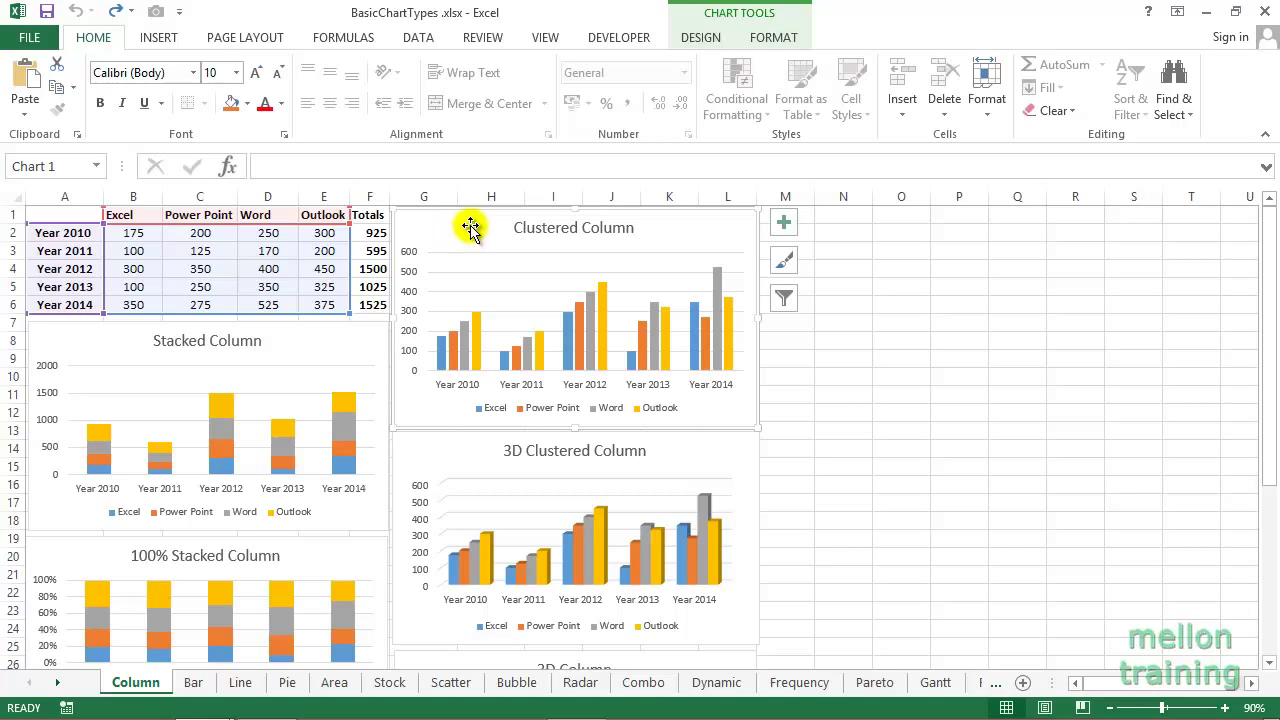
pyautogui.click(716, 278)
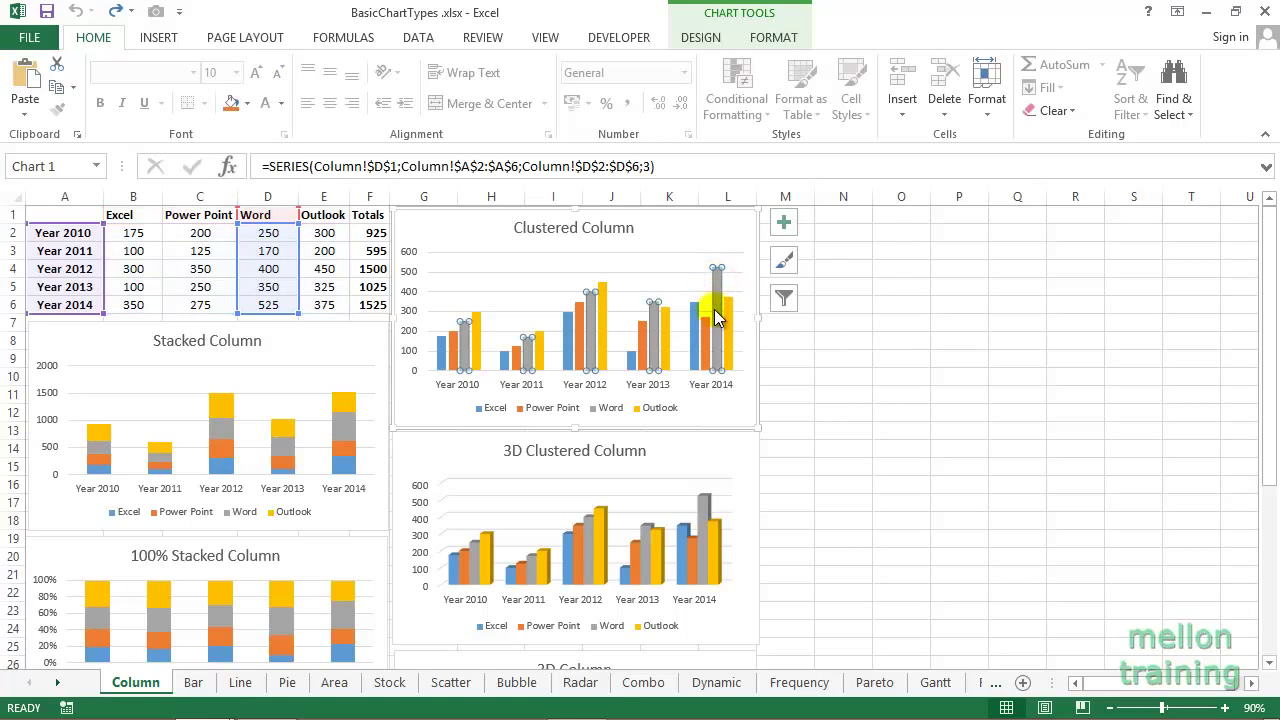
pyautogui.click(715, 292)
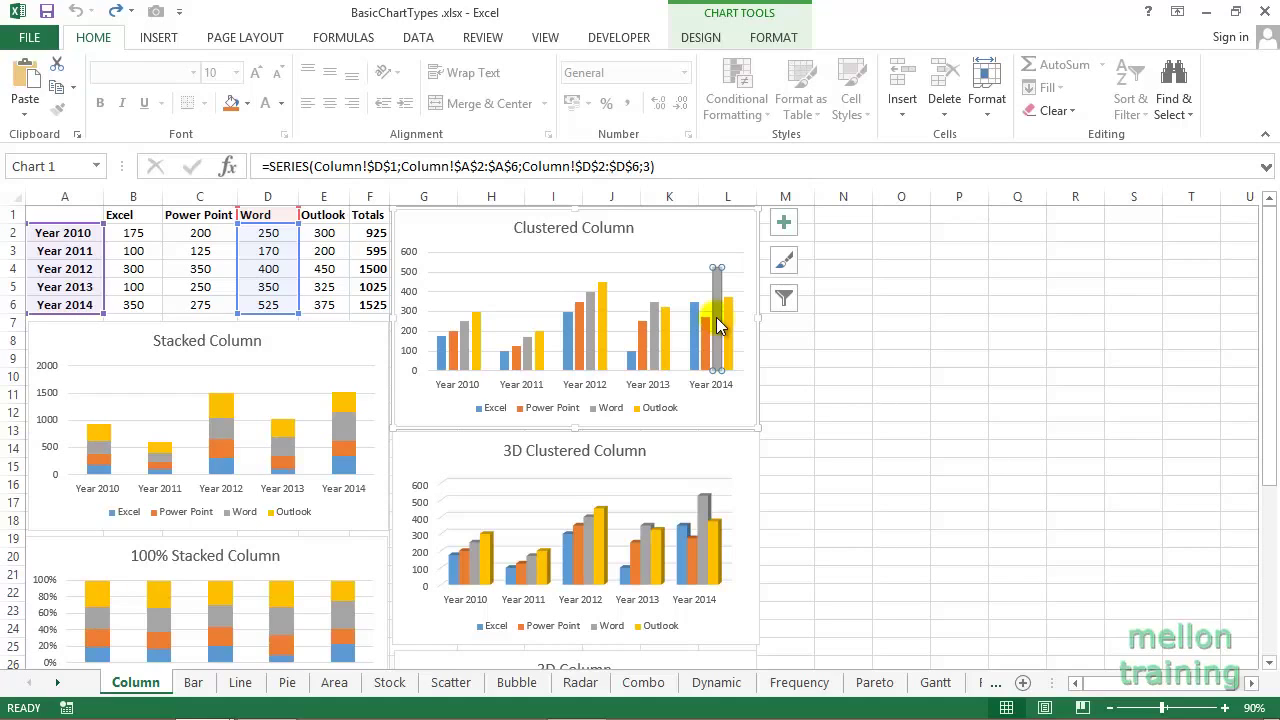
pyautogui.click(329, 340)
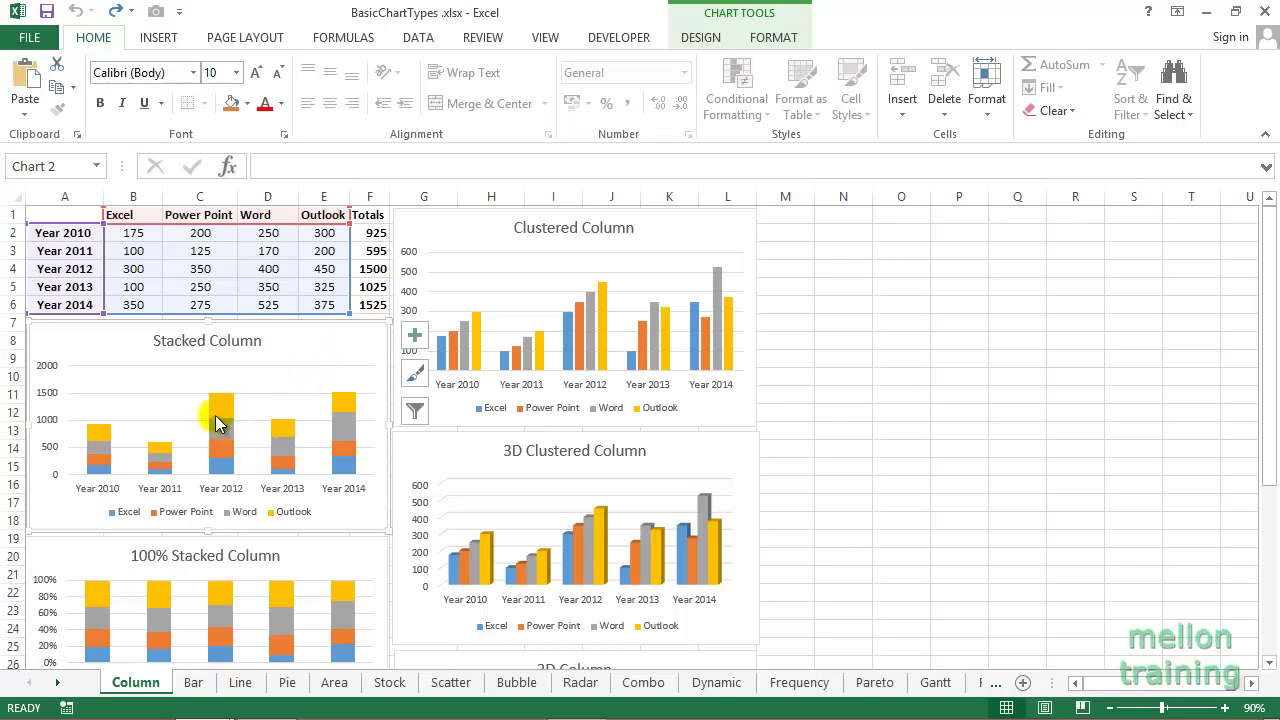
pyautogui.click(221, 404)
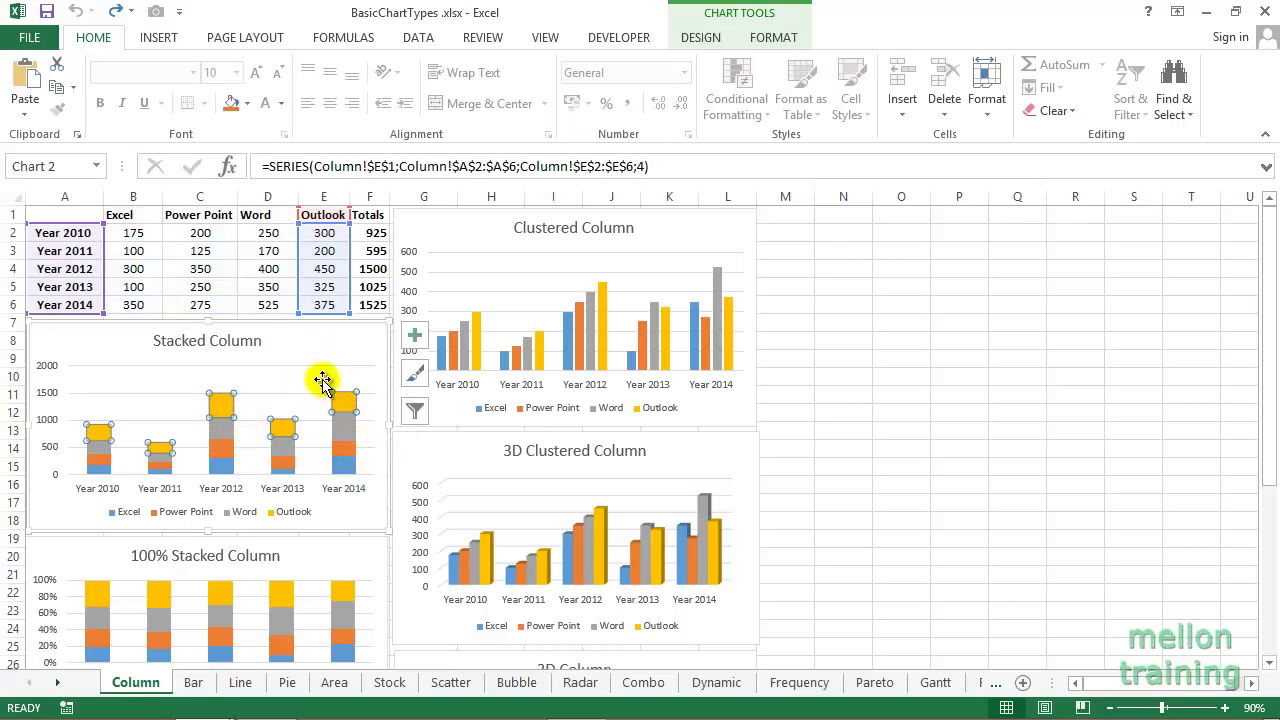
pyautogui.click(293, 344)
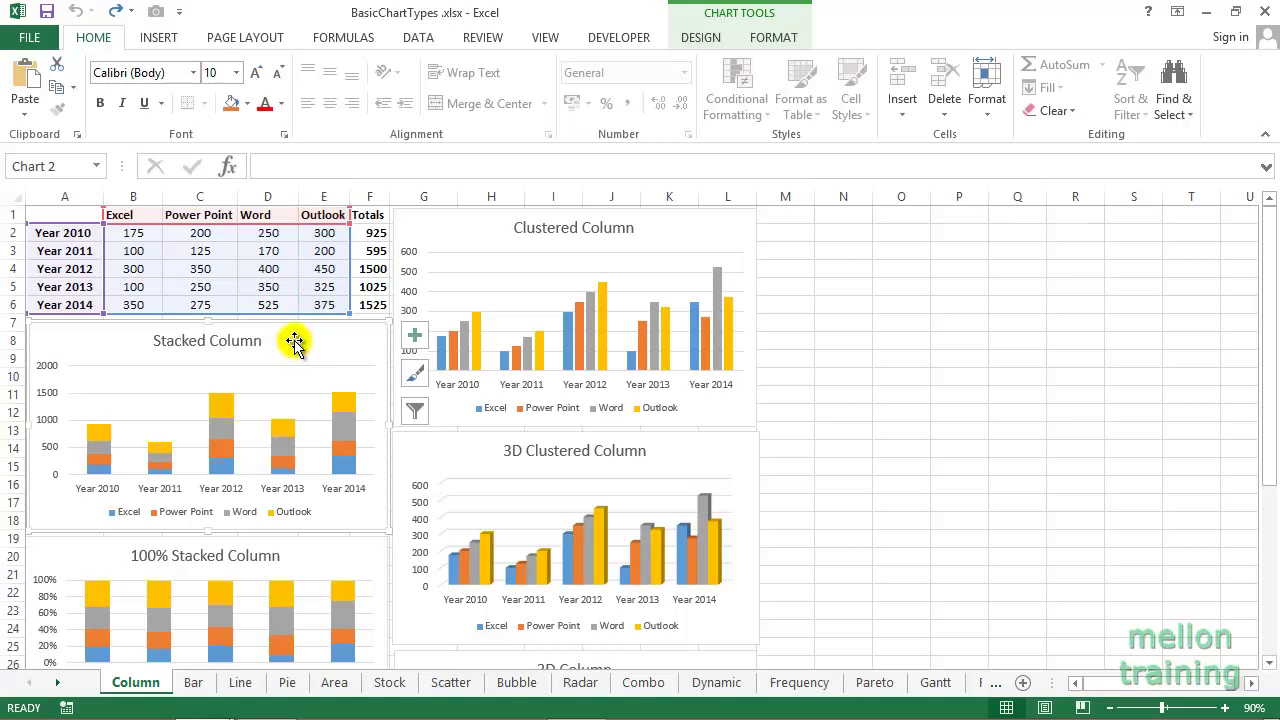
pyautogui.click(370, 270)
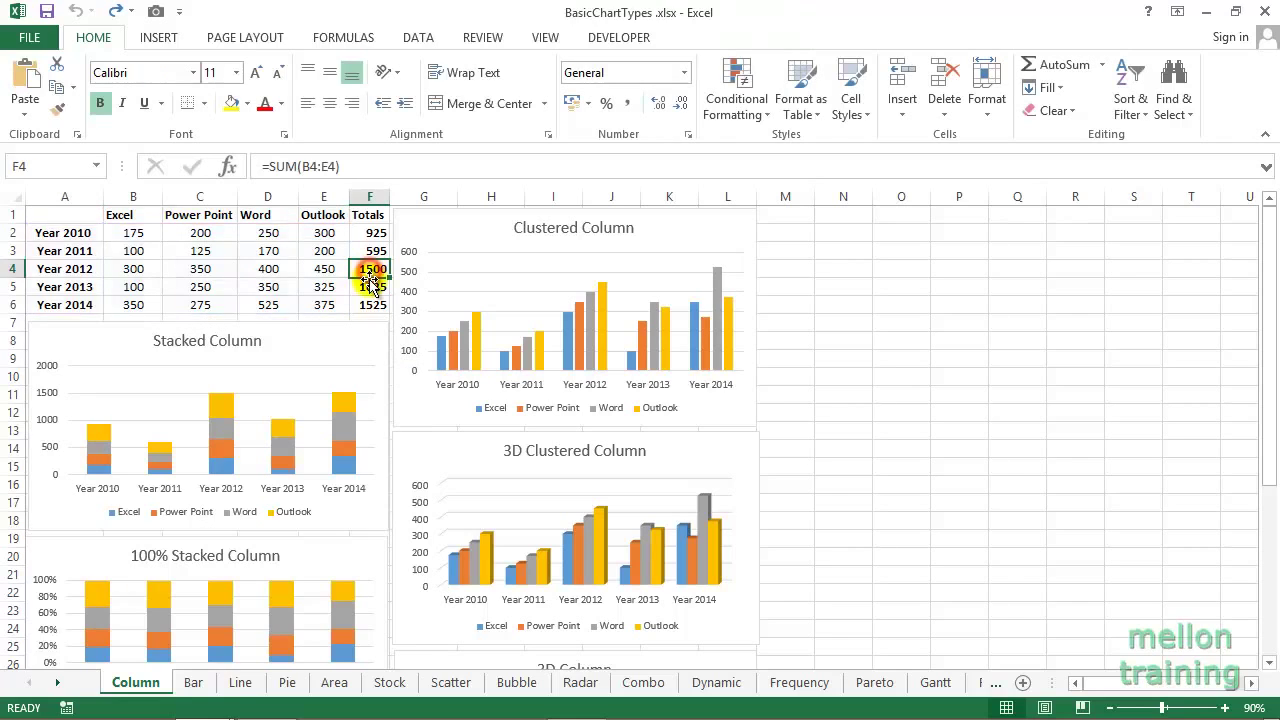
pyautogui.click(371, 286)
pyautogui.click(370, 304)
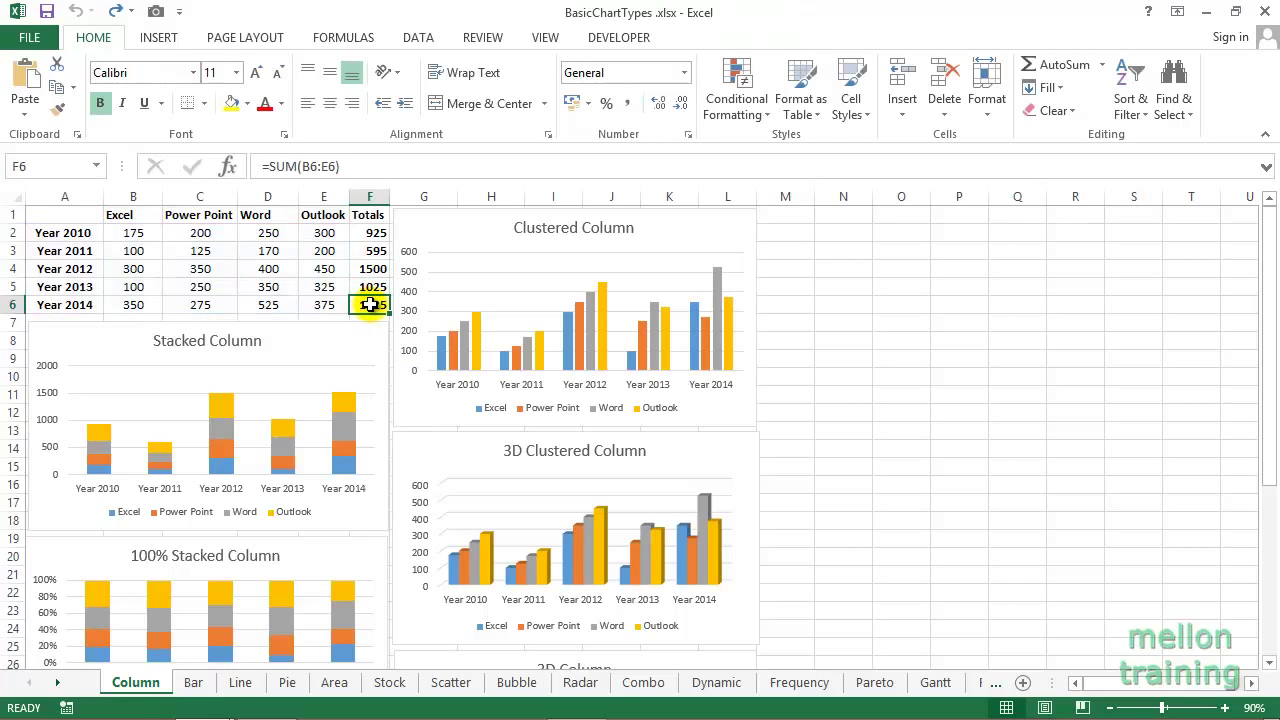
pyautogui.click(351, 354)
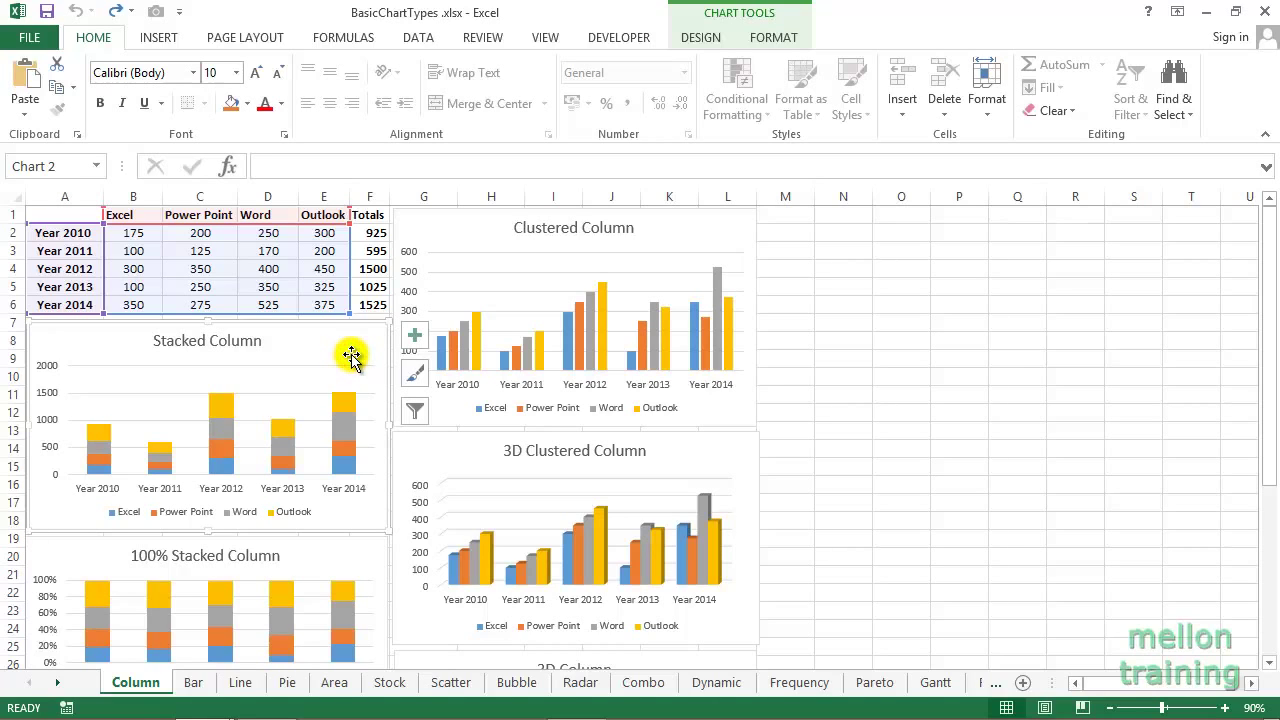
pyautogui.scroll(-1, 345, 524)
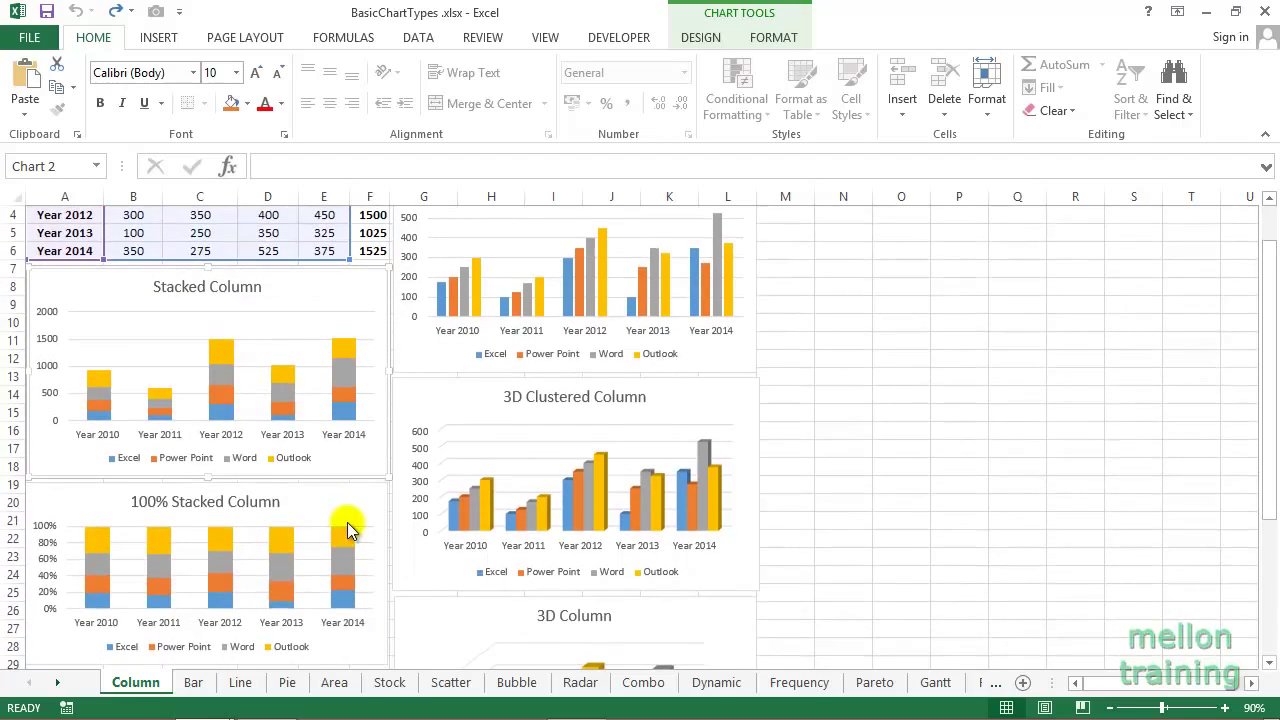
pyautogui.scroll(-1, 347, 522)
pyautogui.click(357, 440)
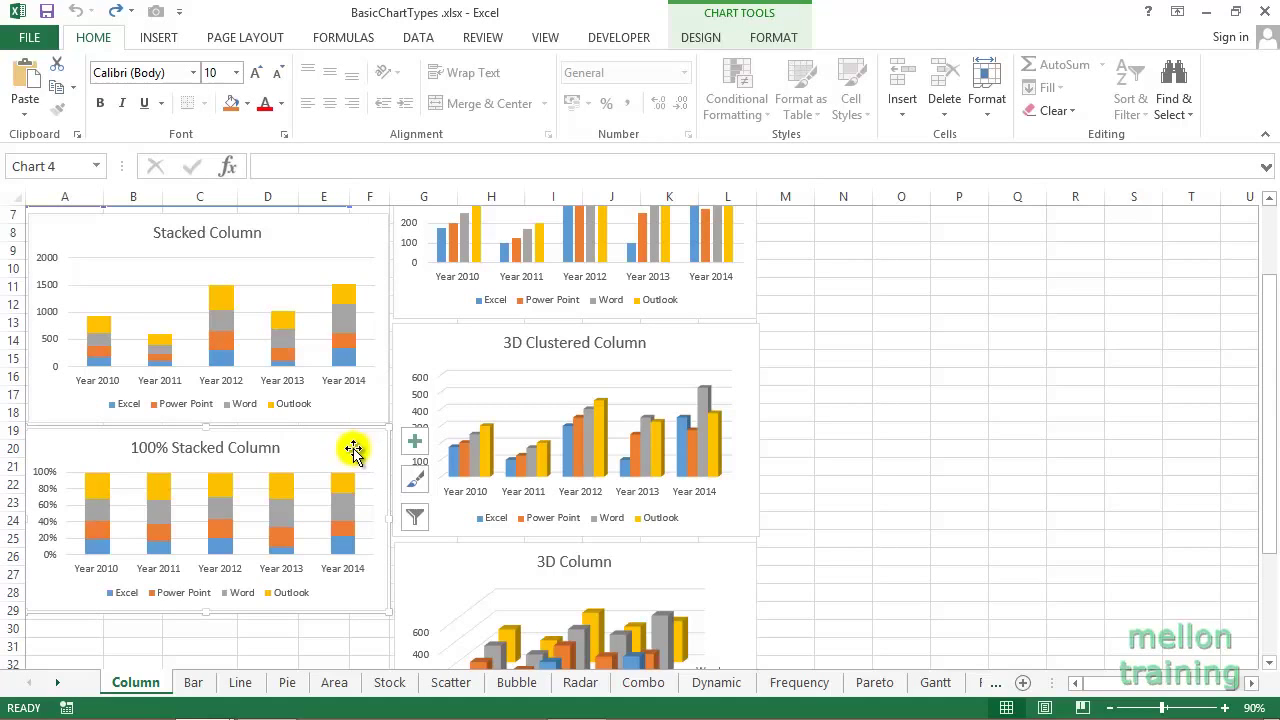
pyautogui.click(281, 553)
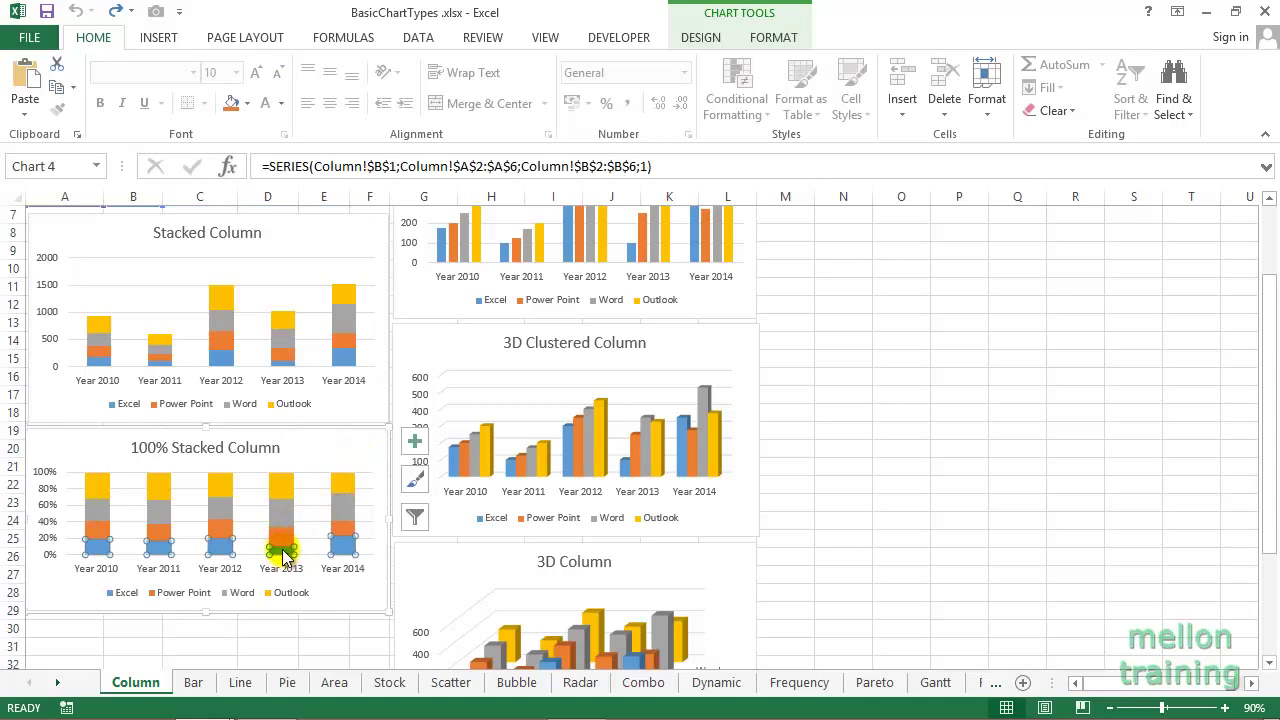
pyautogui.click(283, 552)
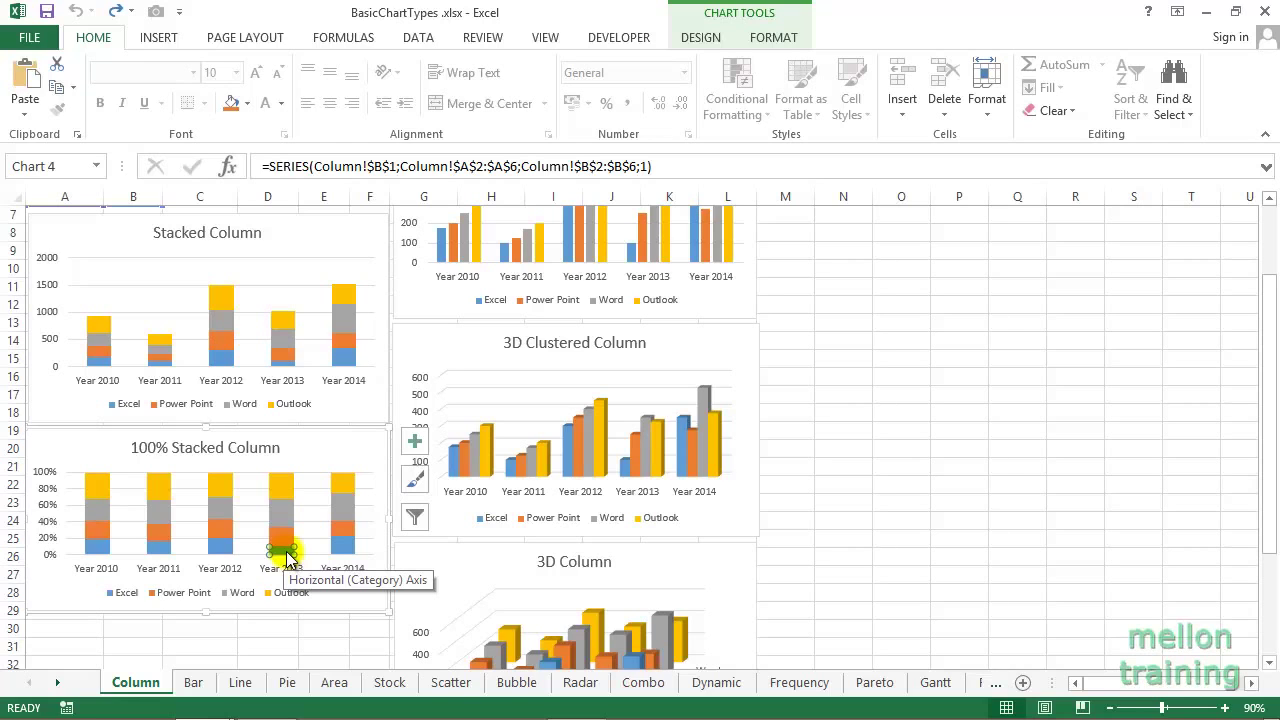
pyautogui.click(695, 346)
pyautogui.scroll(-1, 695, 348)
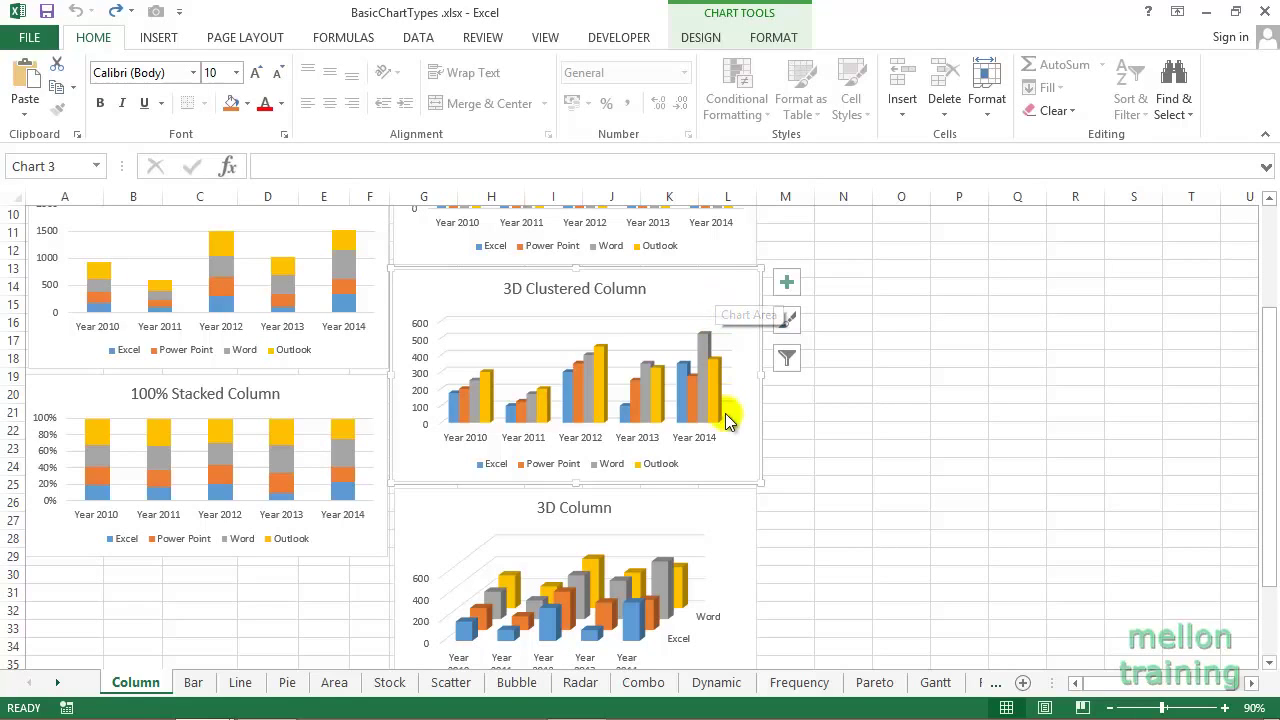
pyautogui.scroll(-1, 728, 503)
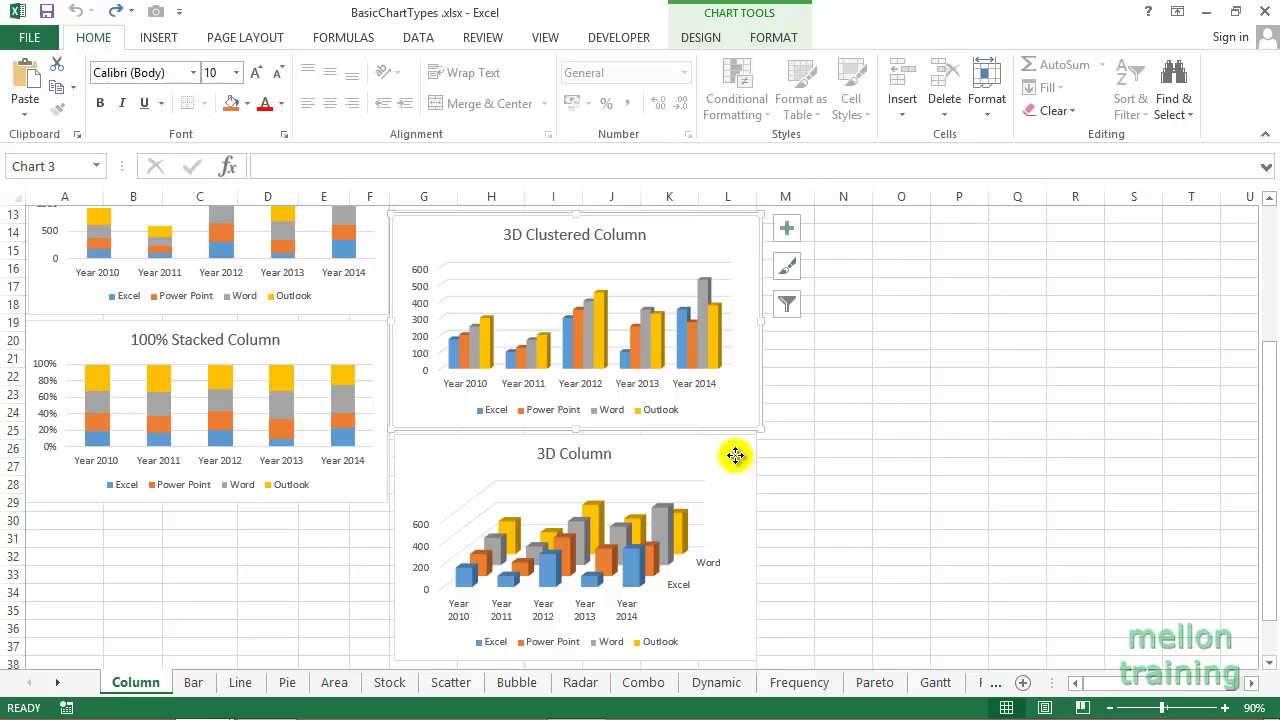
pyautogui.click(735, 455)
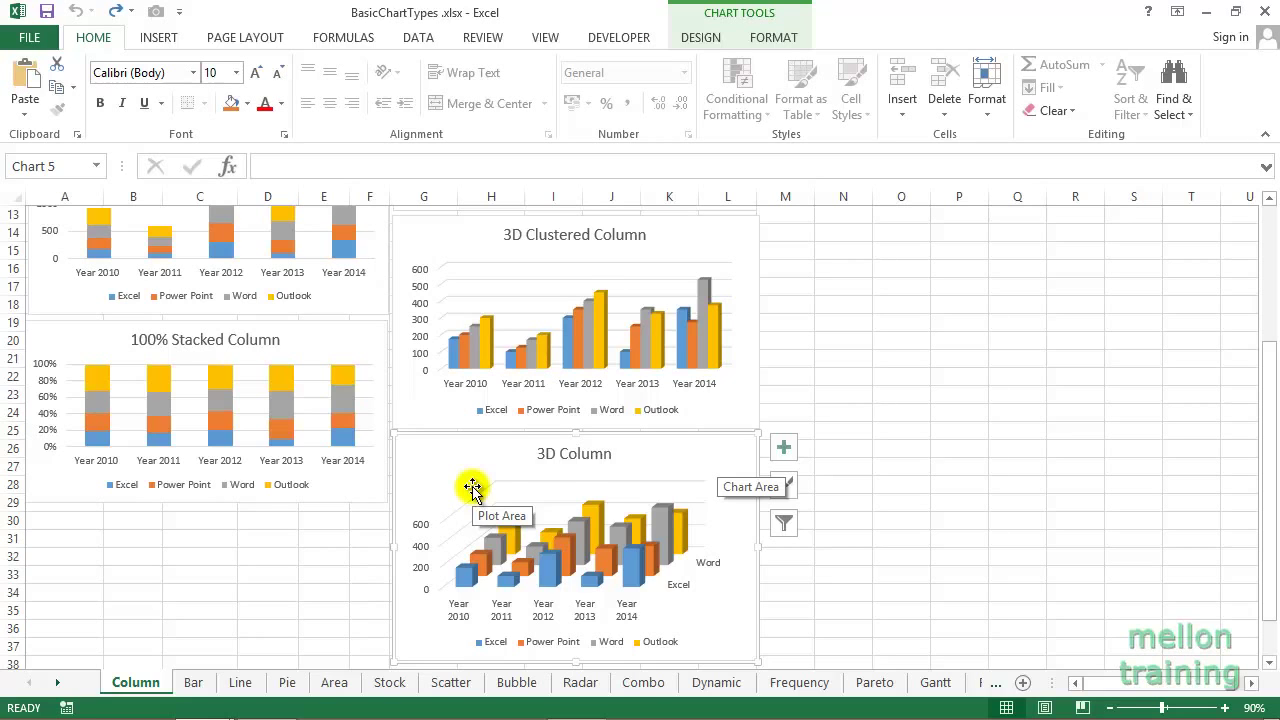
pyautogui.scroll(4, 472, 487)
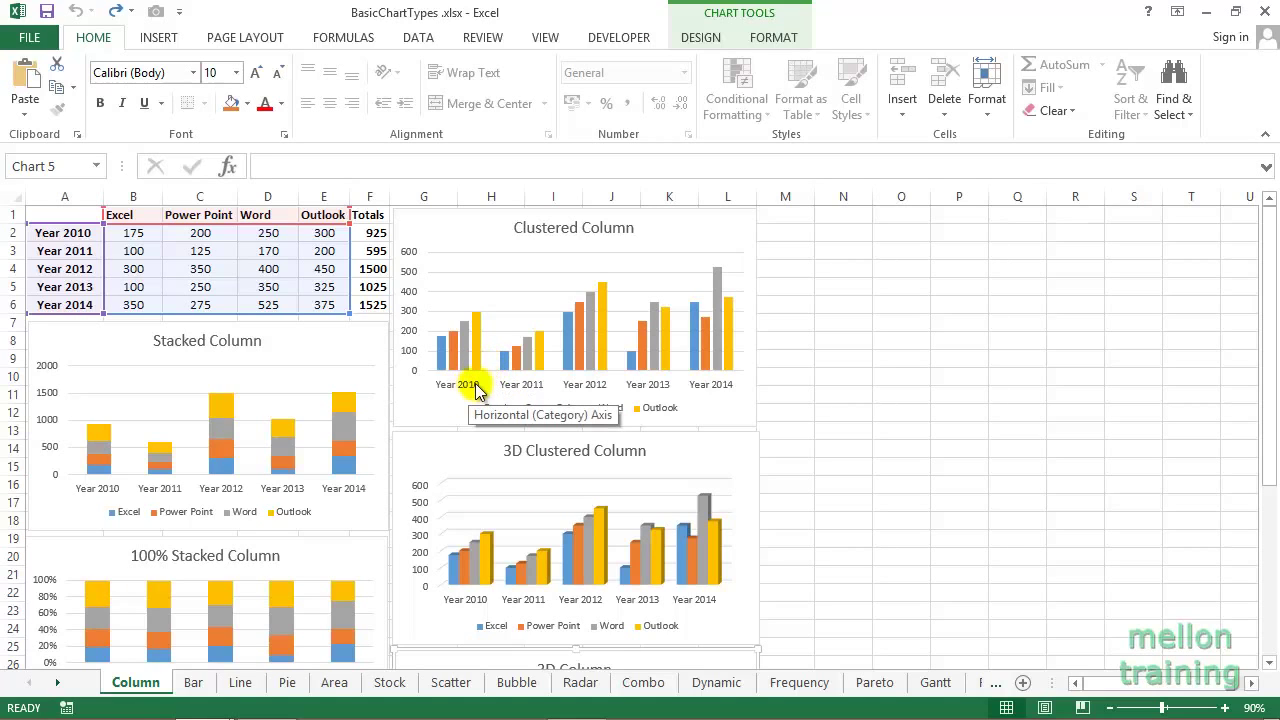
# - Set the Clustered Column chart's Outlook series gap width to 300% in Format Data Series
pyautogui.rightClick(603, 301)
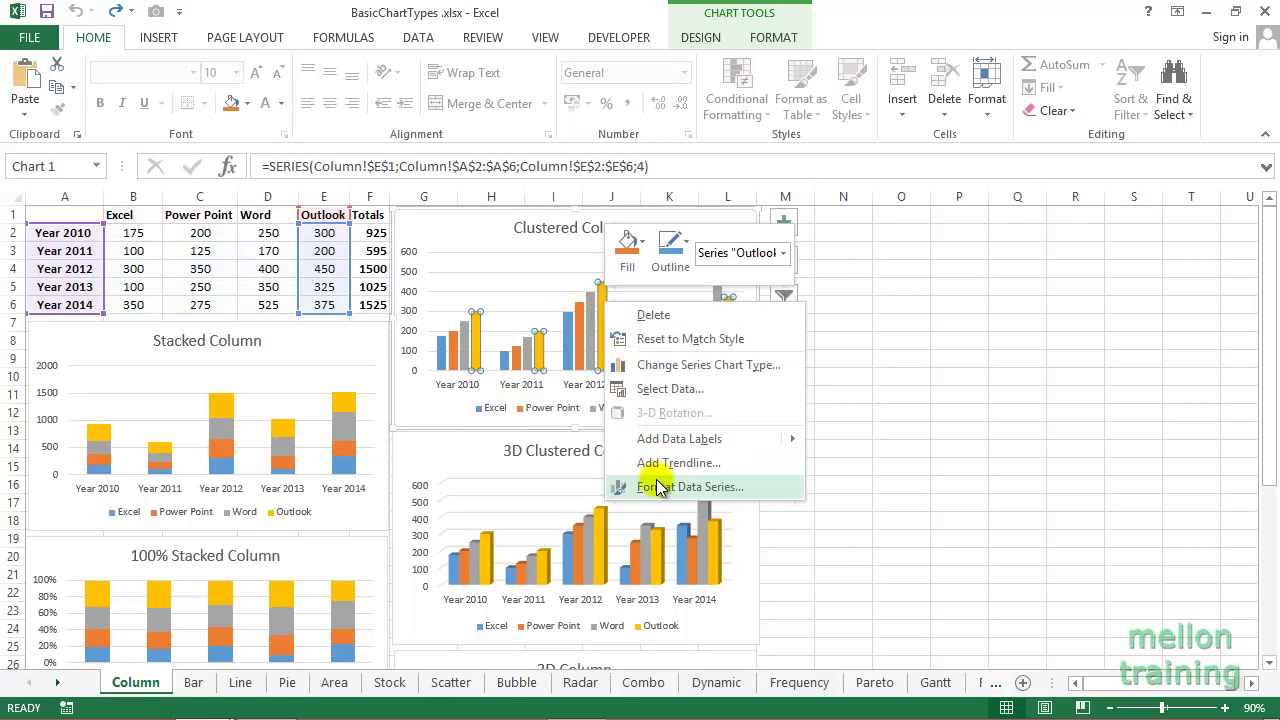
pyautogui.click(688, 487)
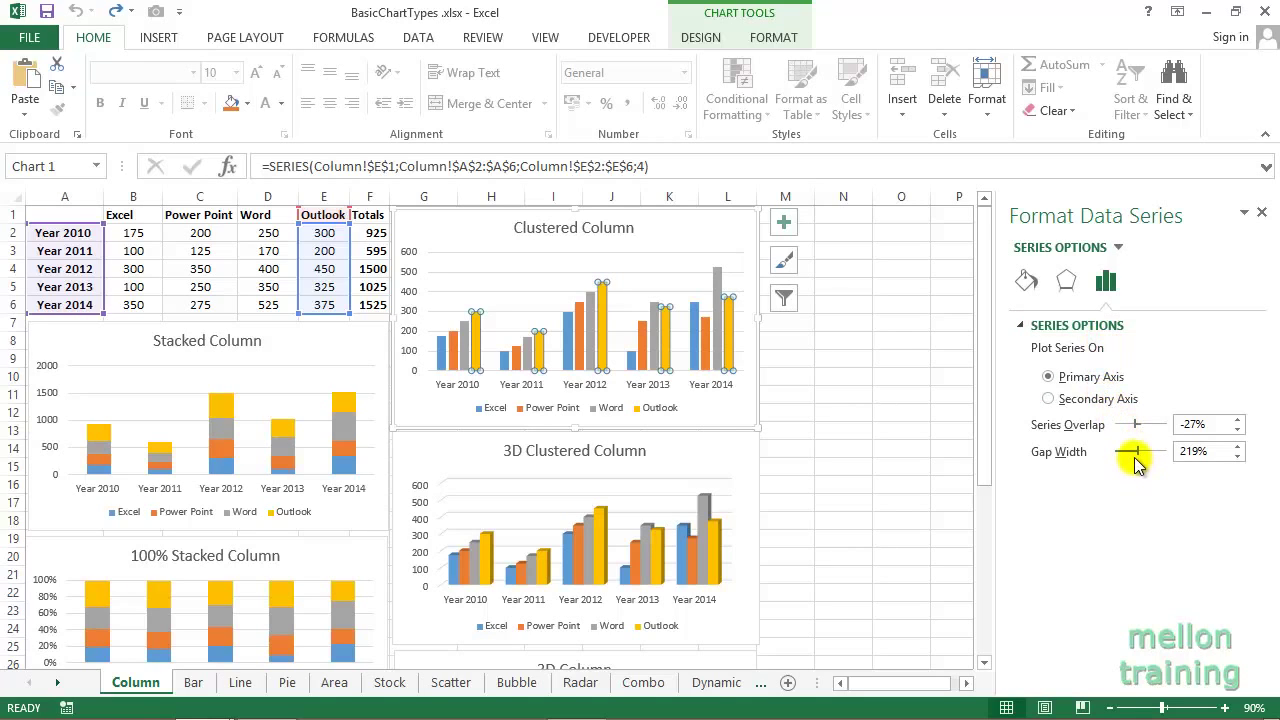
pyautogui.moveTo(1135, 458); pyautogui.dragTo(1122, 451)
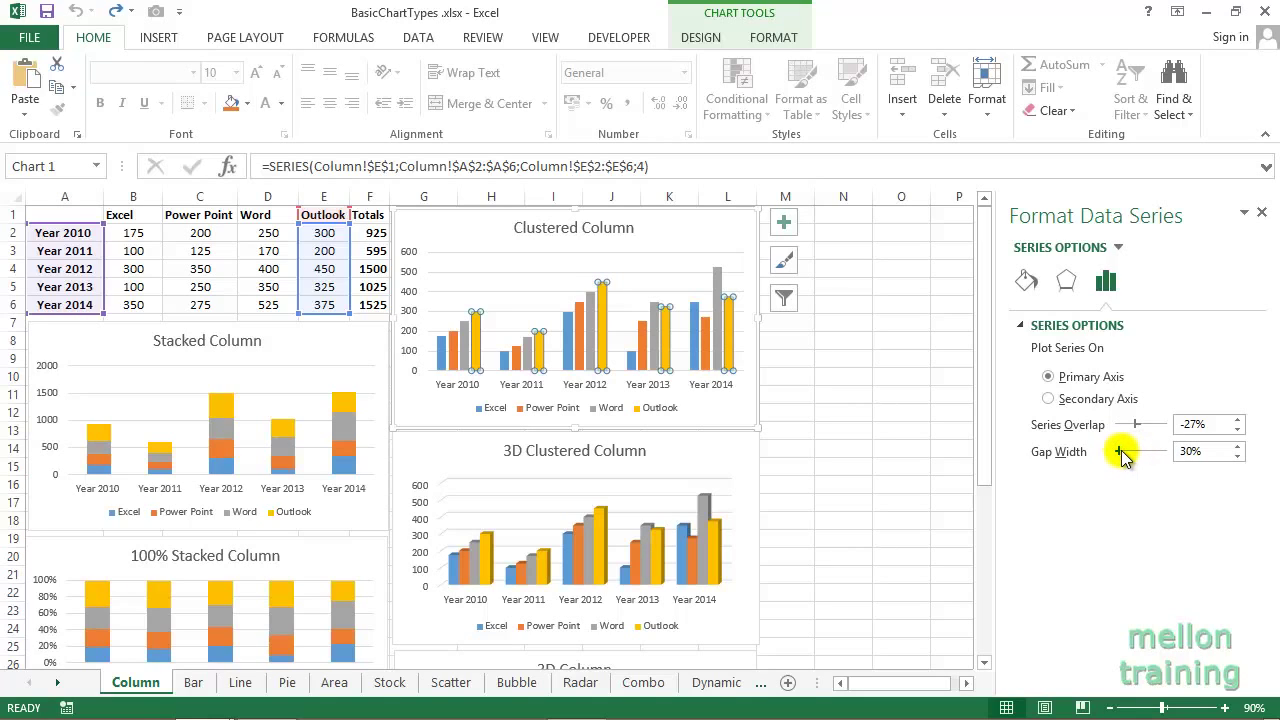
pyautogui.click(1238, 456)
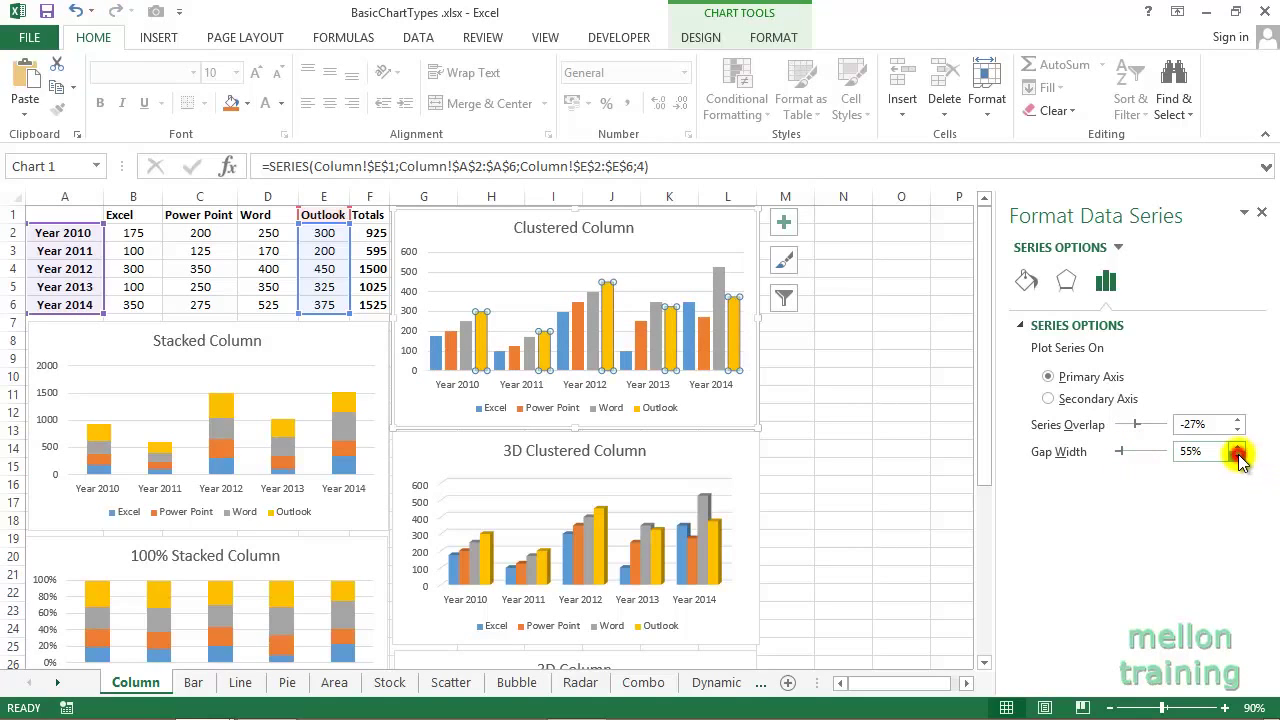
pyautogui.click(1238, 456)
pyautogui.click(1238, 446)
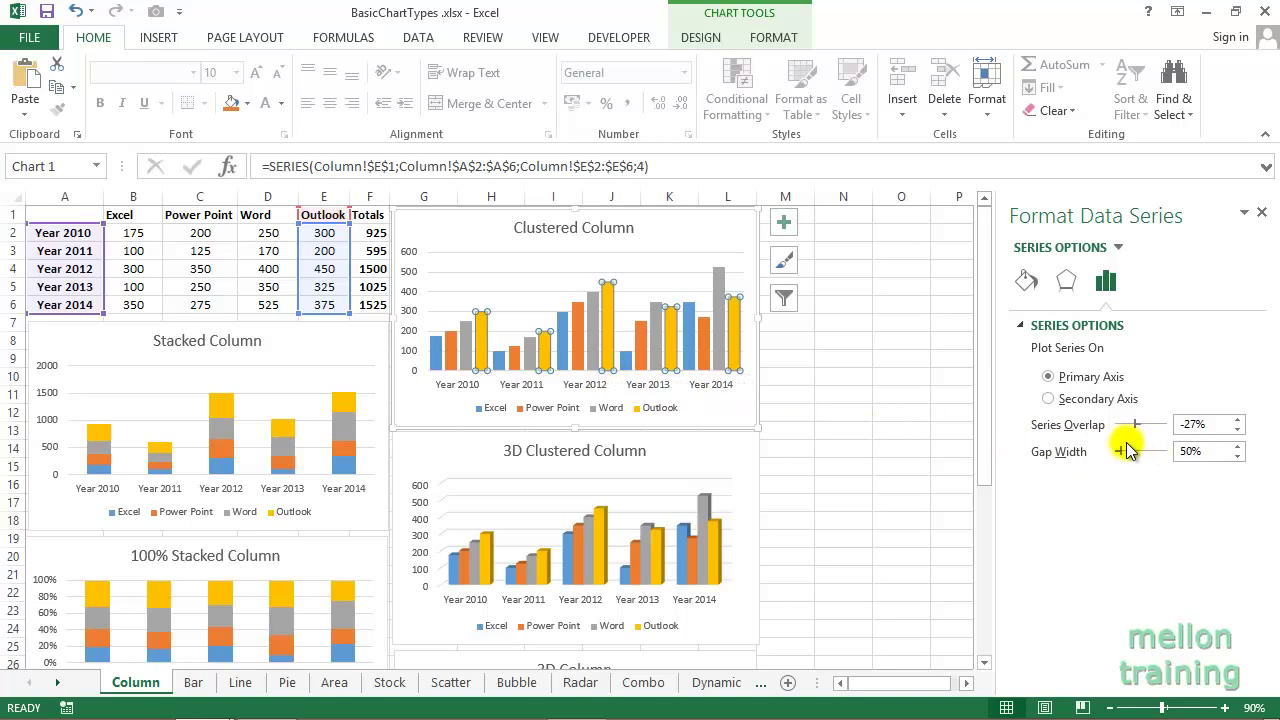
pyautogui.moveTo(1119, 451); pyautogui.dragTo(1146, 458)
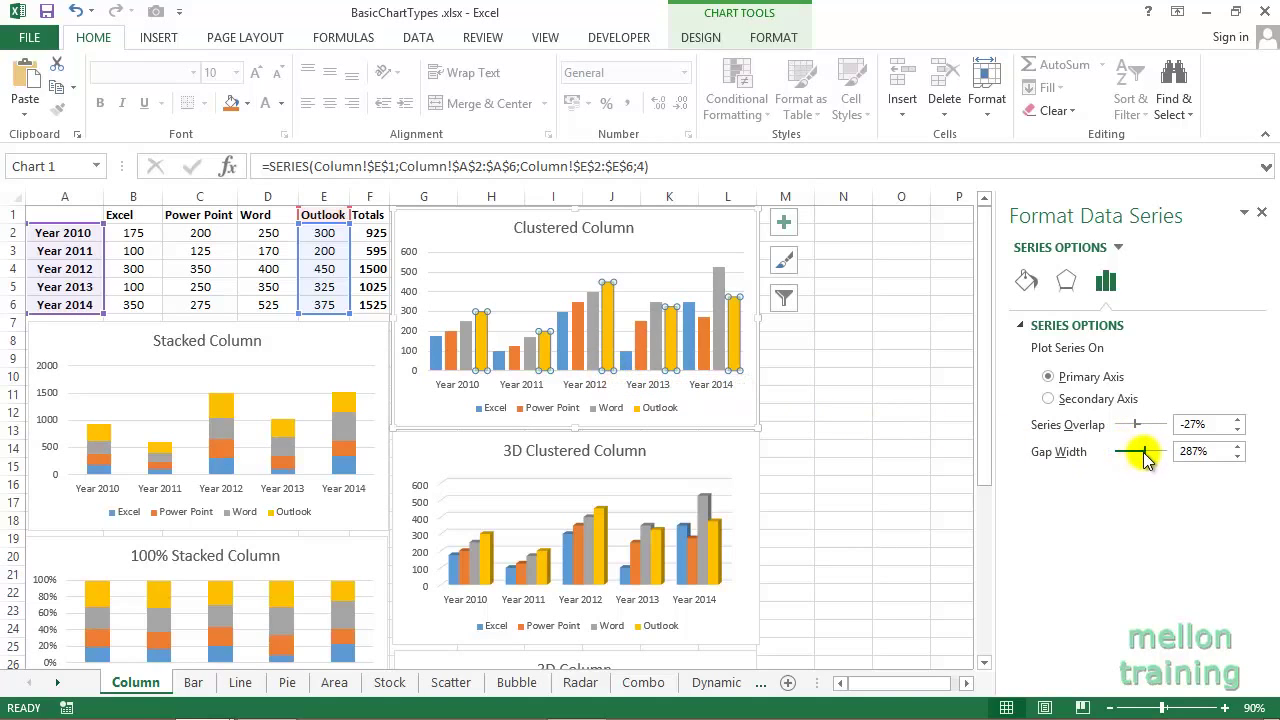
pyautogui.click(1237, 447)
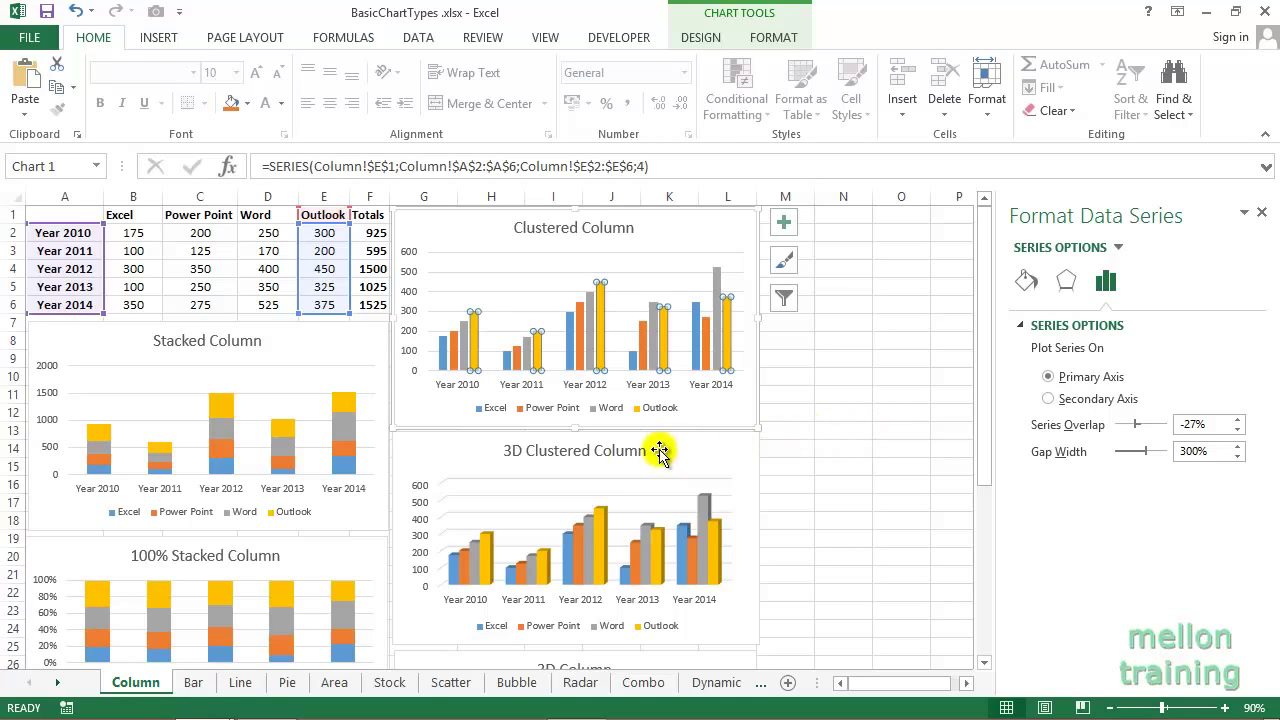
# - Give the Stacked Column chart's Outlook series a 40% gap width
pyautogui.click(358, 346)
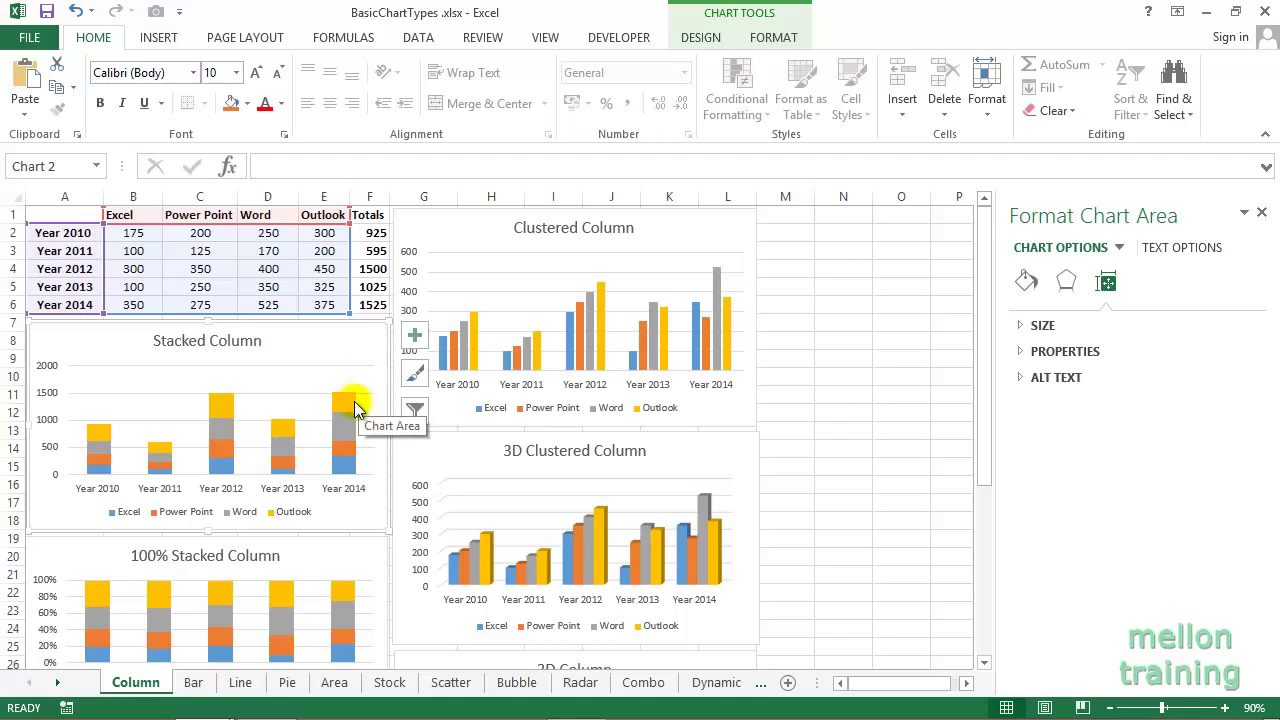
pyautogui.click(343, 401)
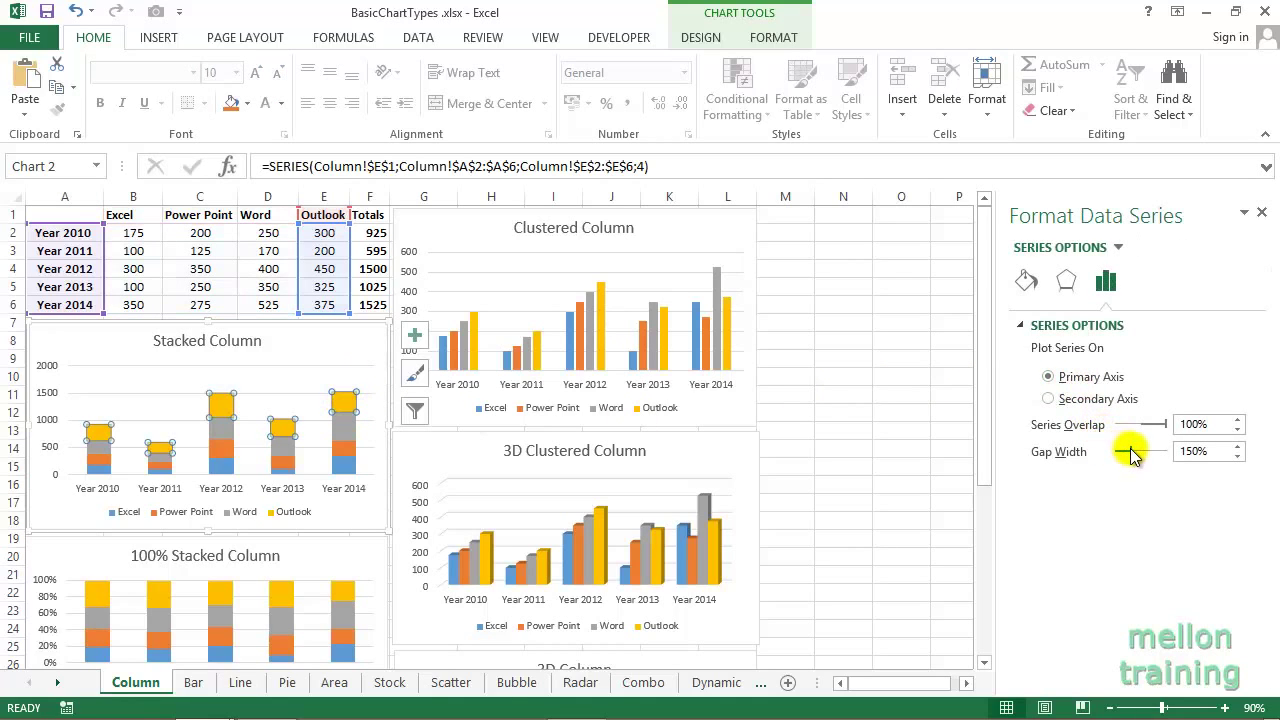
pyautogui.click(1128, 455)
pyautogui.moveTo(1128, 455); pyautogui.dragTo(1118, 455)
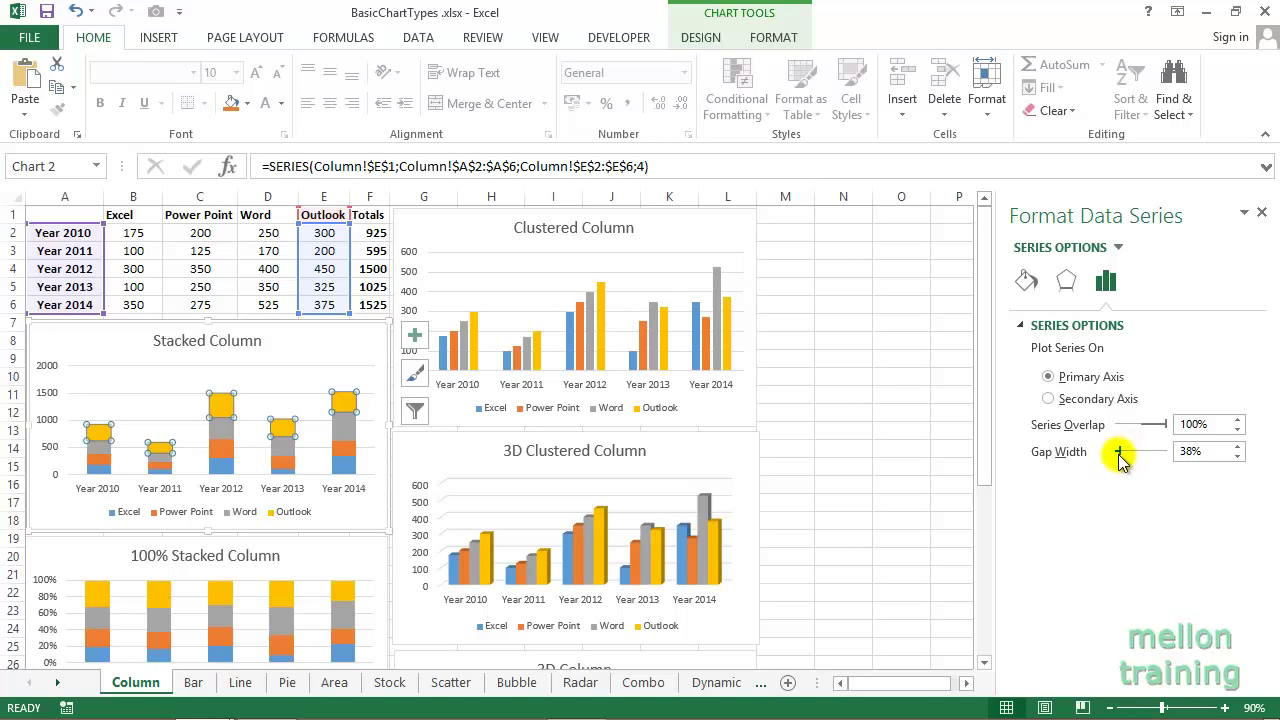
pyautogui.click(1237, 449)
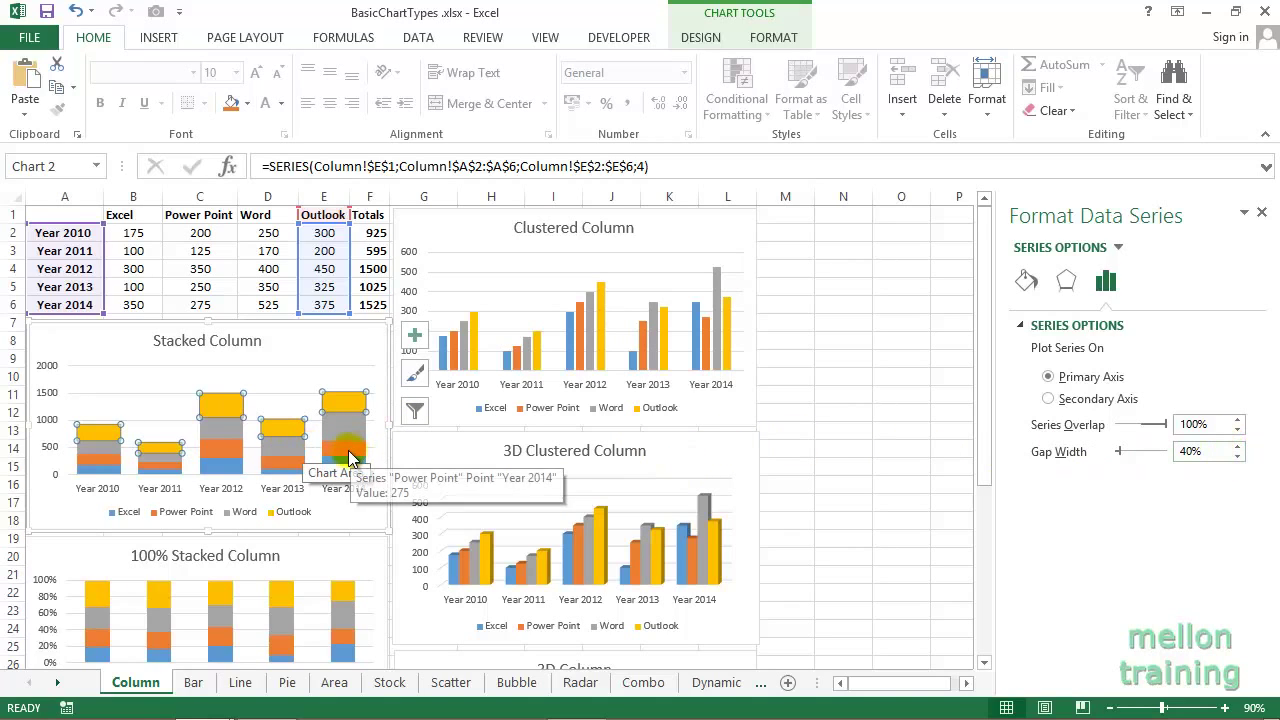
pyautogui.moveTo(343, 452)
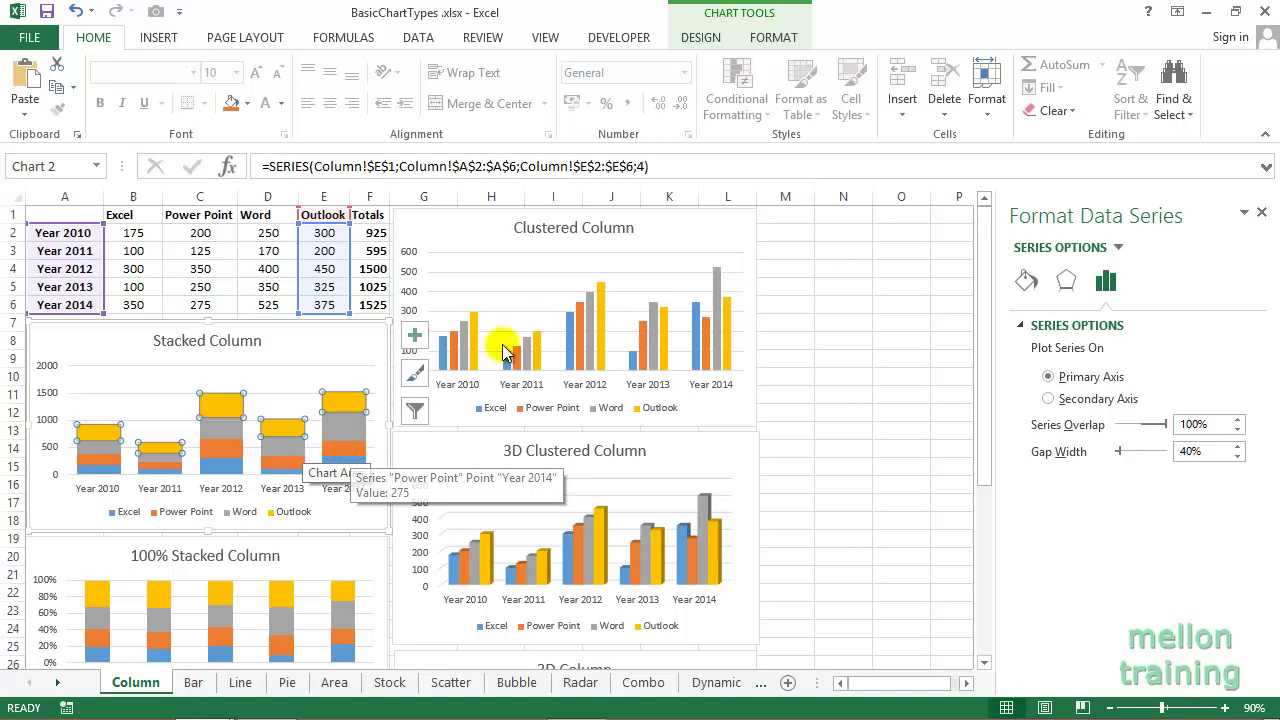
pyautogui.click(699, 239)
pyautogui.click(700, 238)
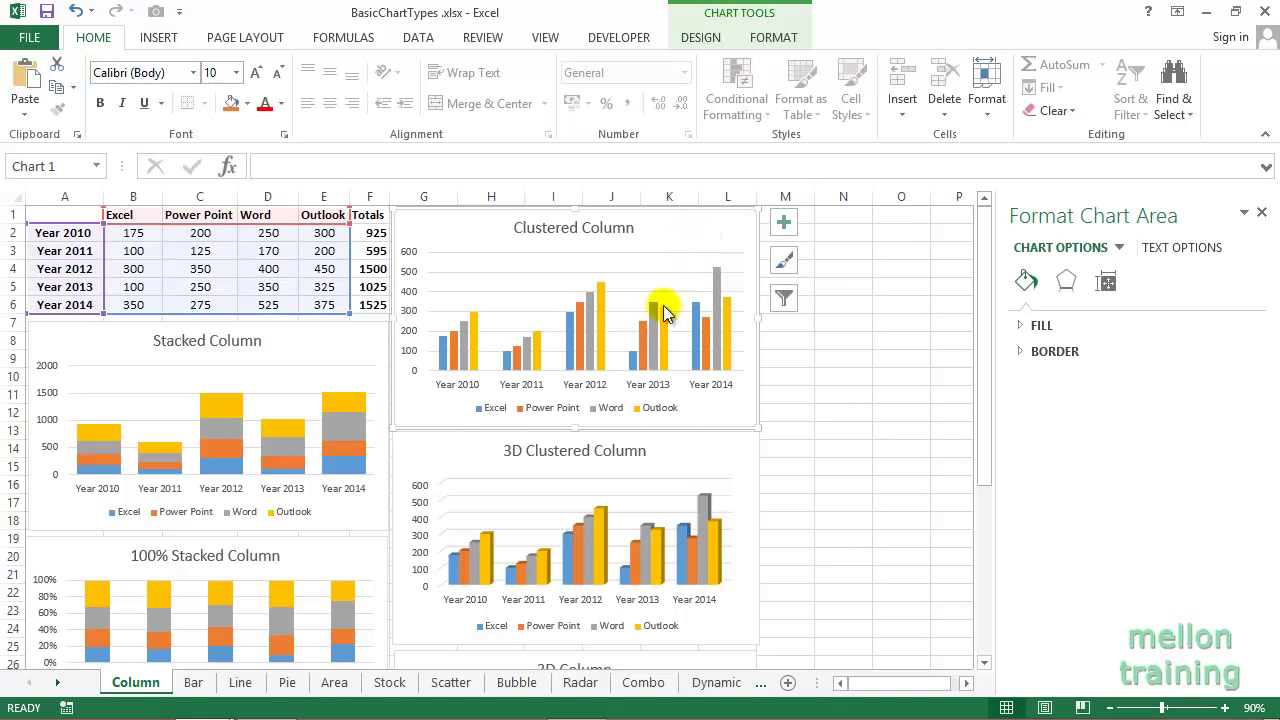
# - Raise the Clustered Column chart's Outlook series overlap to 50%, then deselect the chart
pyautogui.click(728, 326)
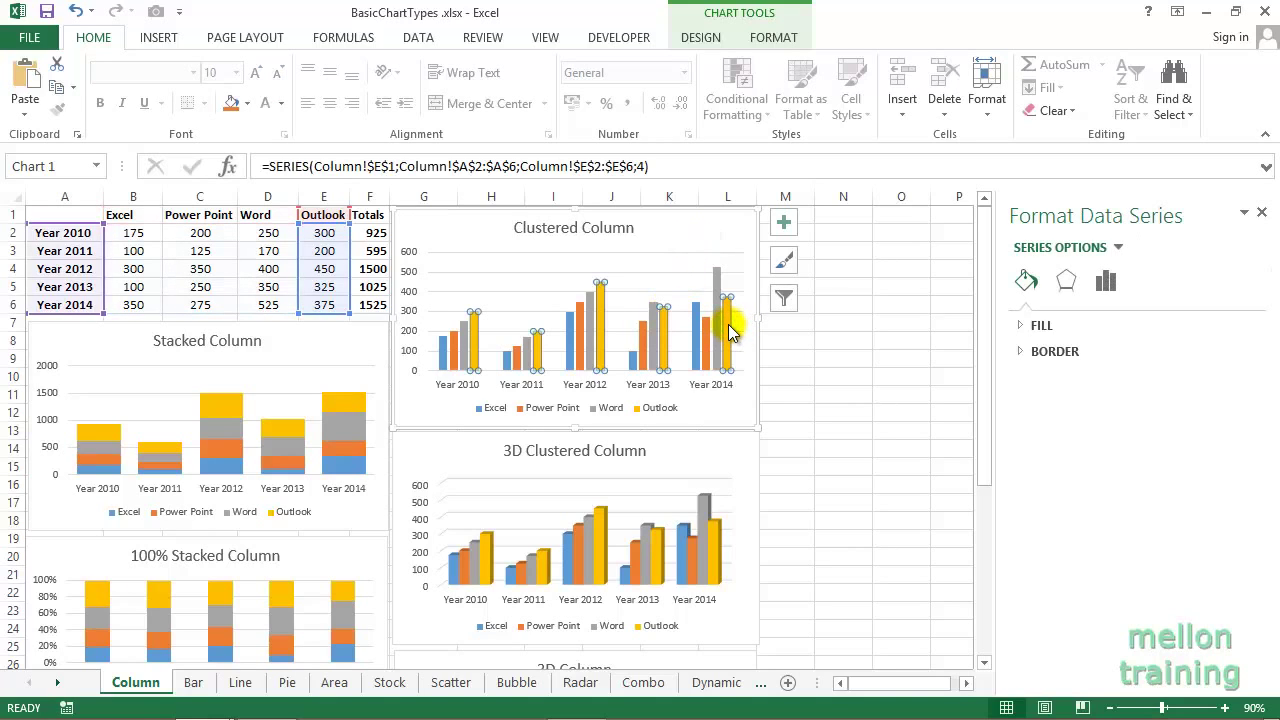
pyautogui.click(1105, 283)
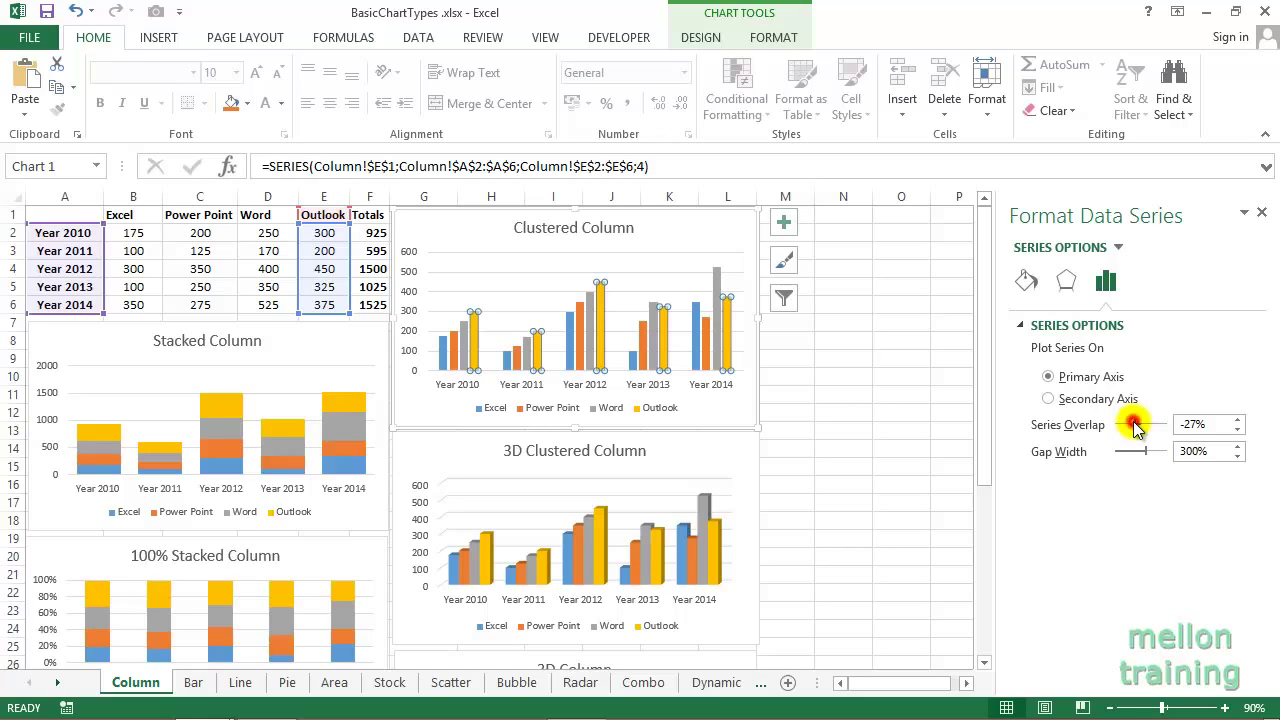
pyautogui.moveTo(1133, 424); pyautogui.dragTo(1148, 424)
pyautogui.click(1236, 420)
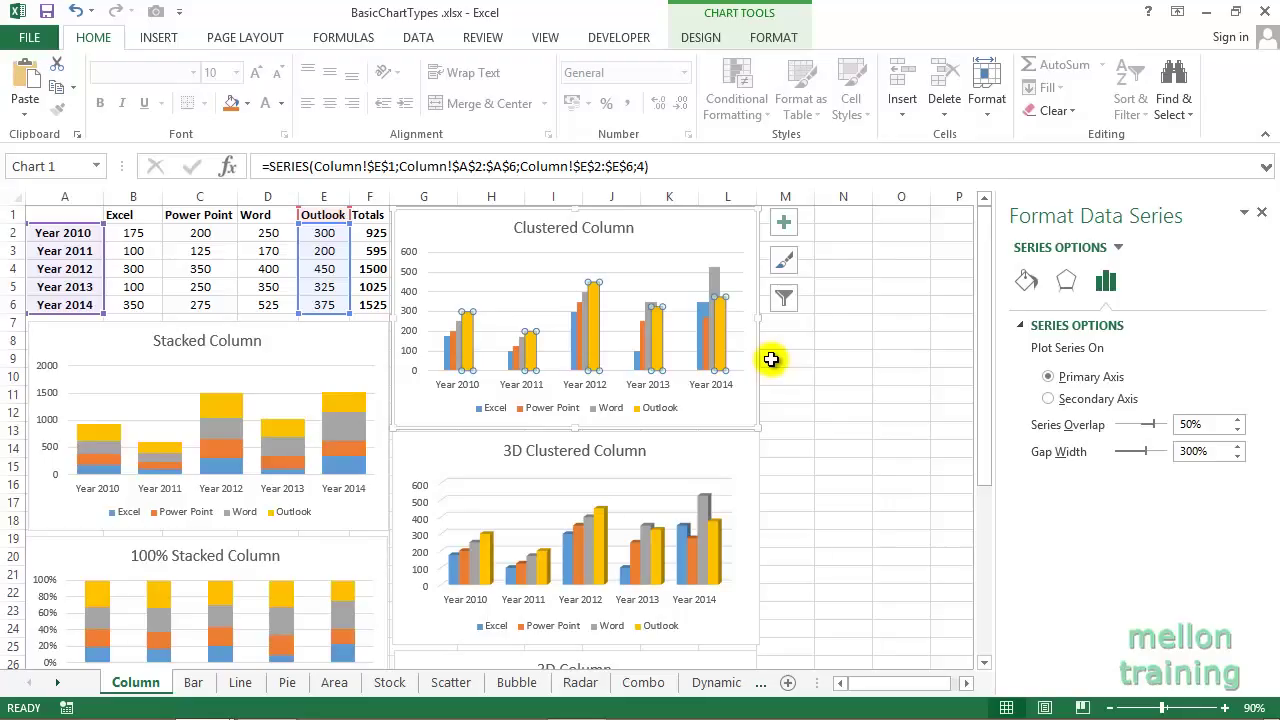
pyautogui.click(778, 356)
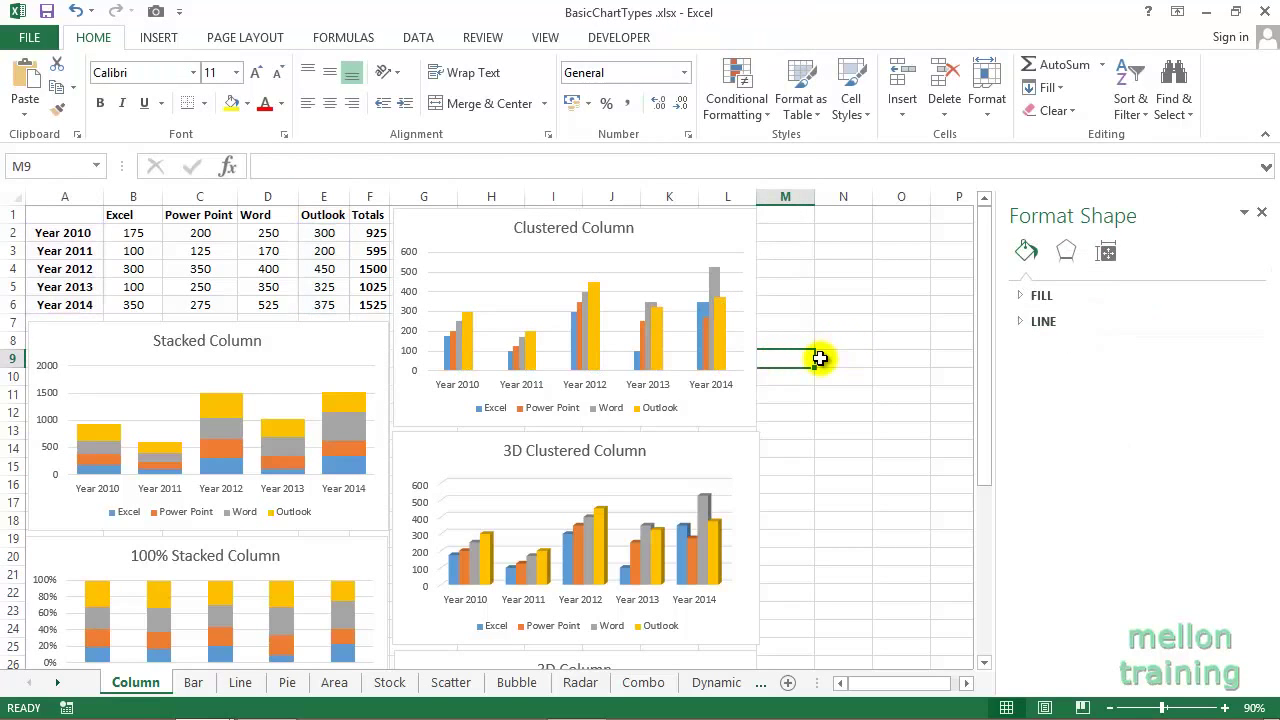